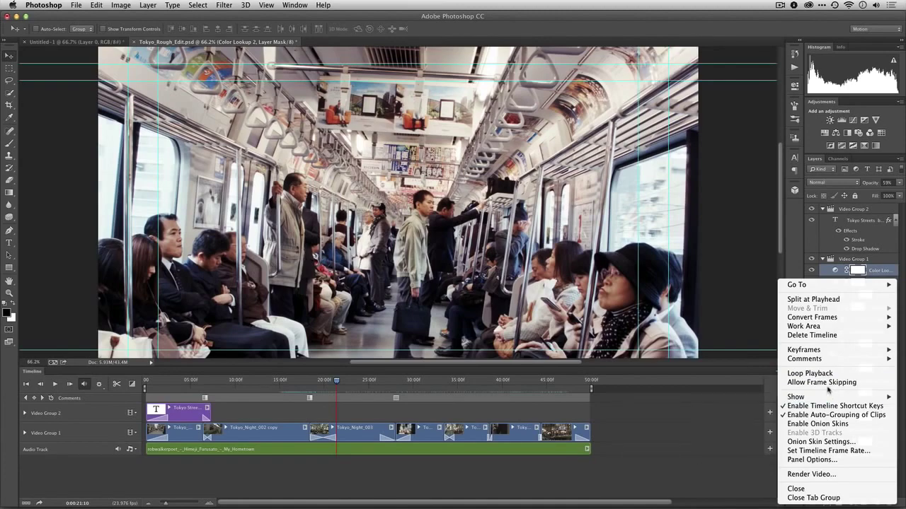
# Allow frame skipping in the timeline and play the edit from the beginning
pyautogui.click(822, 382)
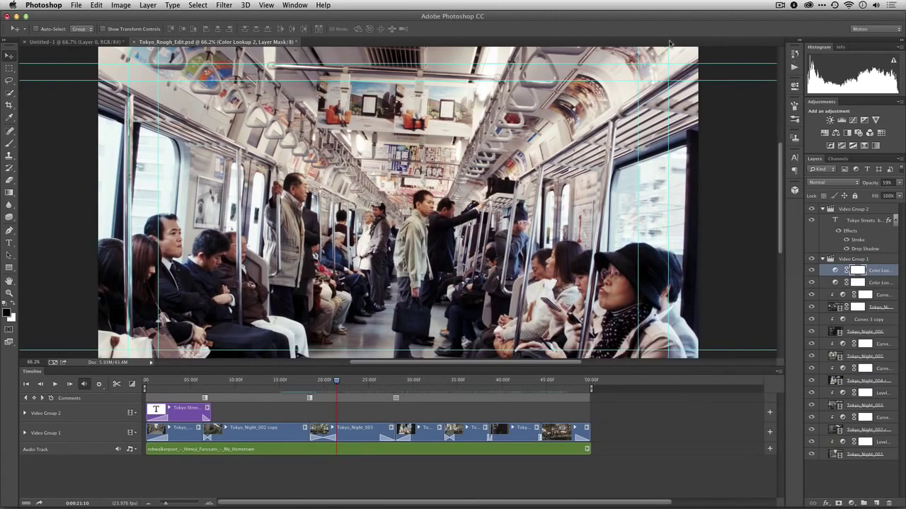
pyautogui.moveTo(337, 381); pyautogui.dragTo(122, 384)
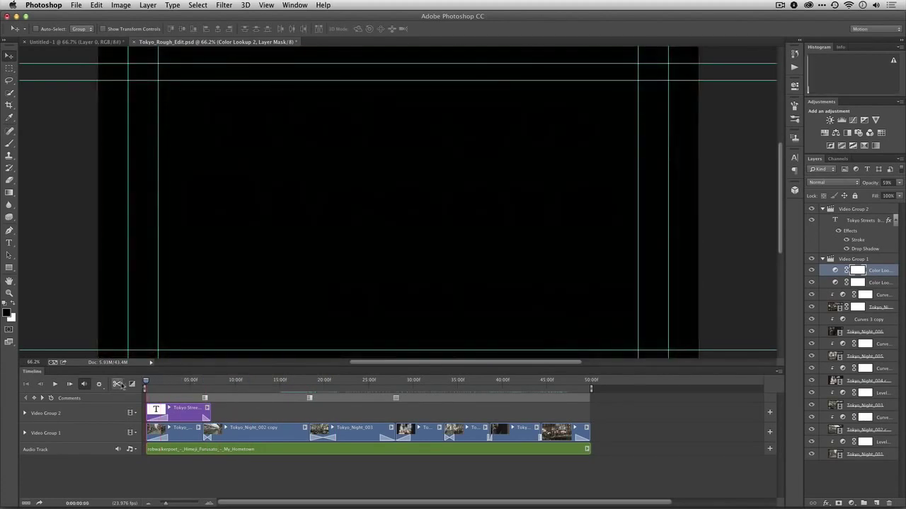
pyautogui.press('space')
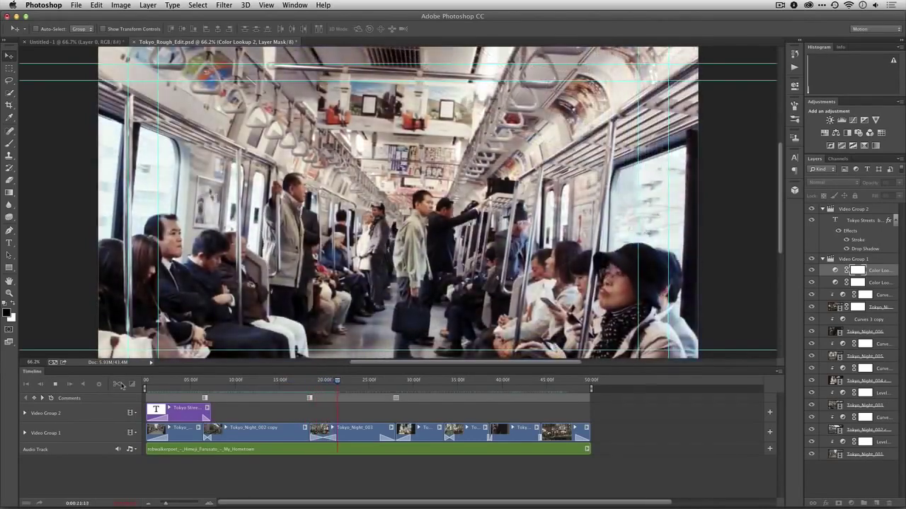
pyautogui.press('space')
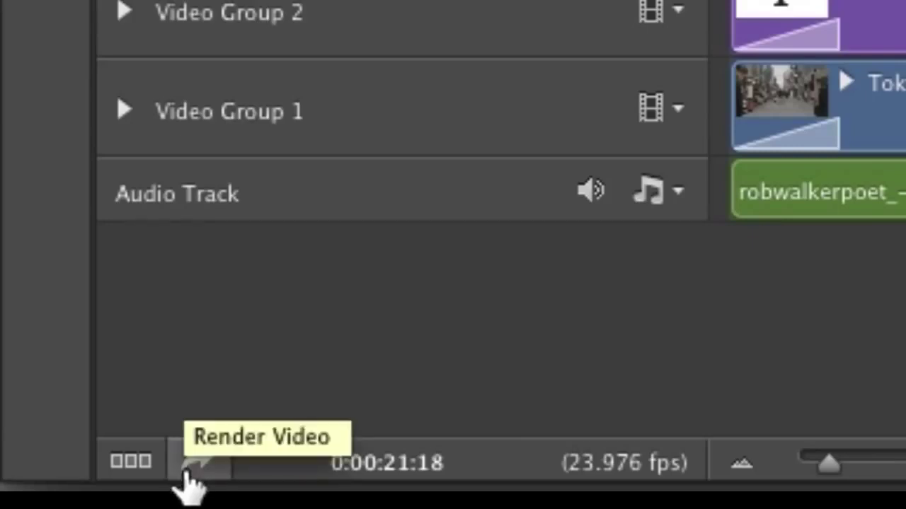
pyautogui.click(74, 5)
pyautogui.click(75, 5)
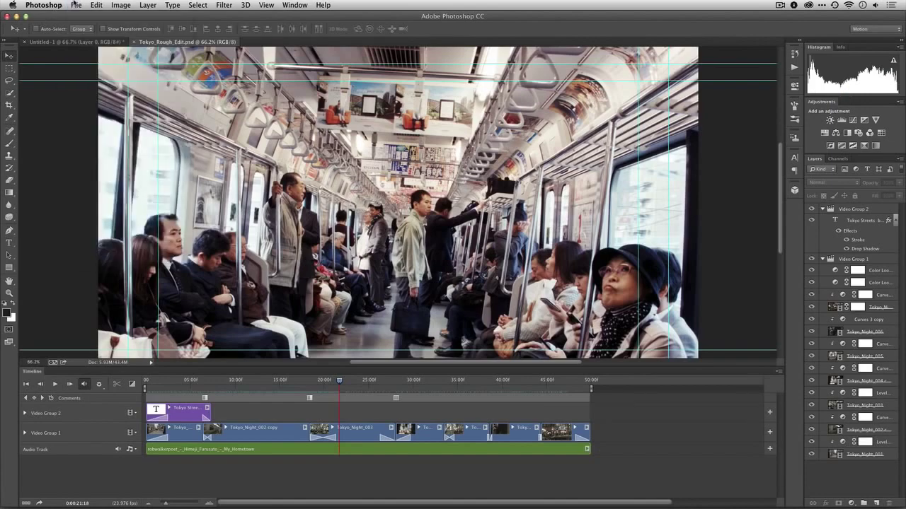
pyautogui.click(74, 5)
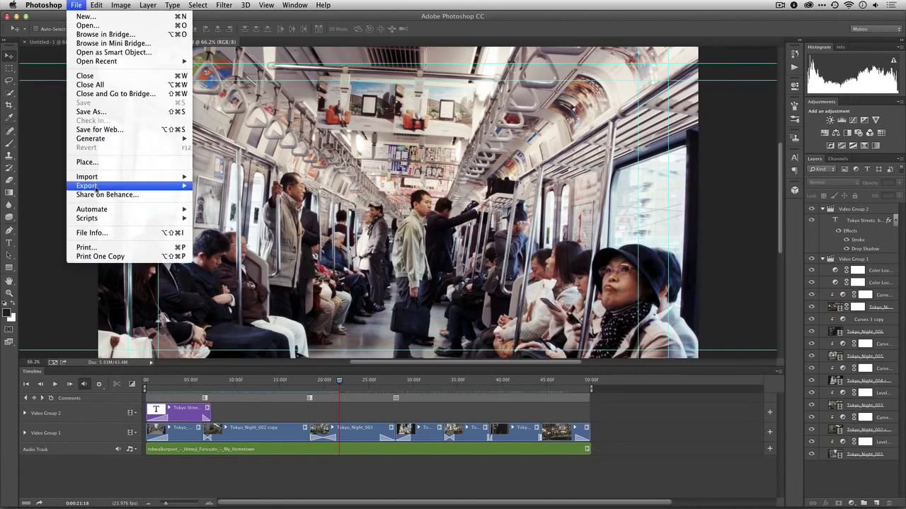
pyautogui.moveTo(97, 186)
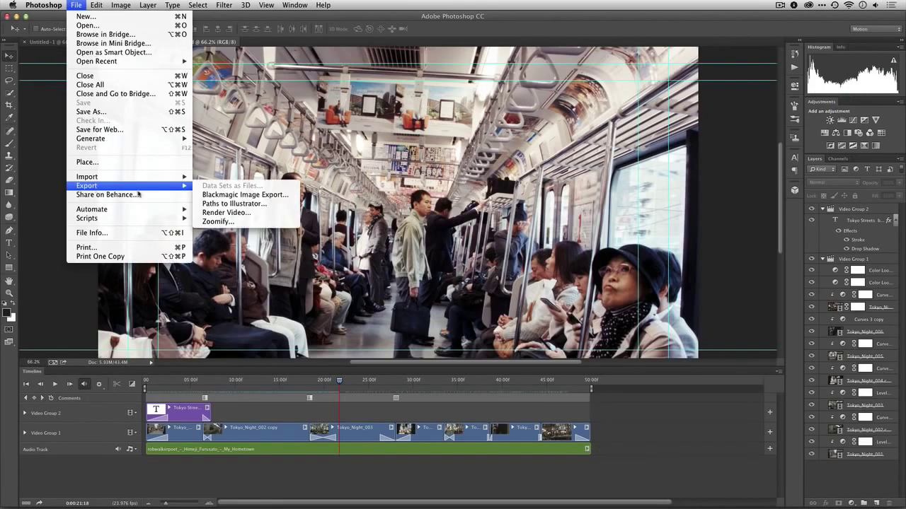
pyautogui.click(159, 485)
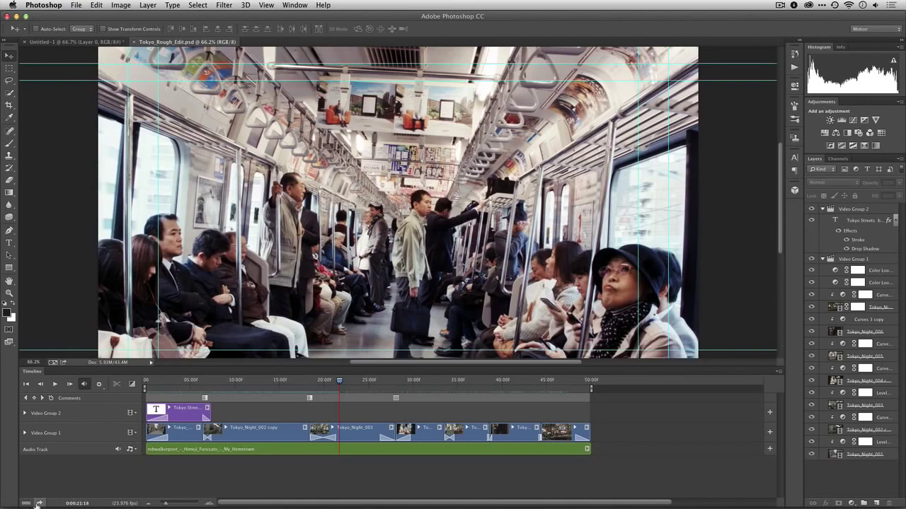
# Open the Render Video settings and set the output to a new subfolder named Exports inside the Tokyo_Rough_Cut folder
pyautogui.click(39, 504)
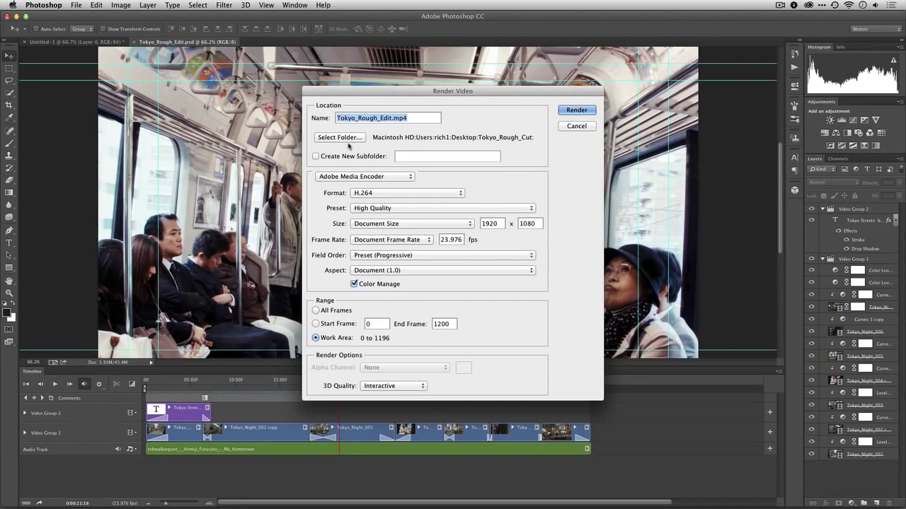
pyautogui.click(347, 141)
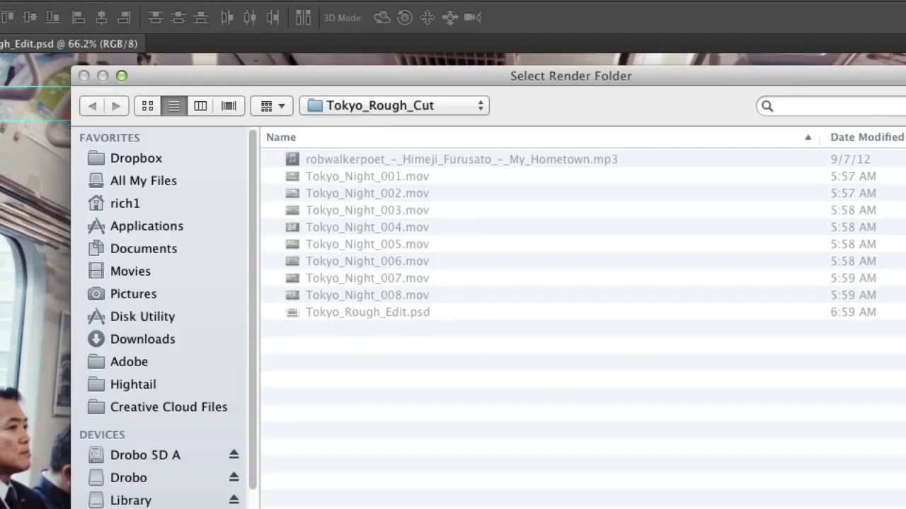
pyautogui.click(905, 508)
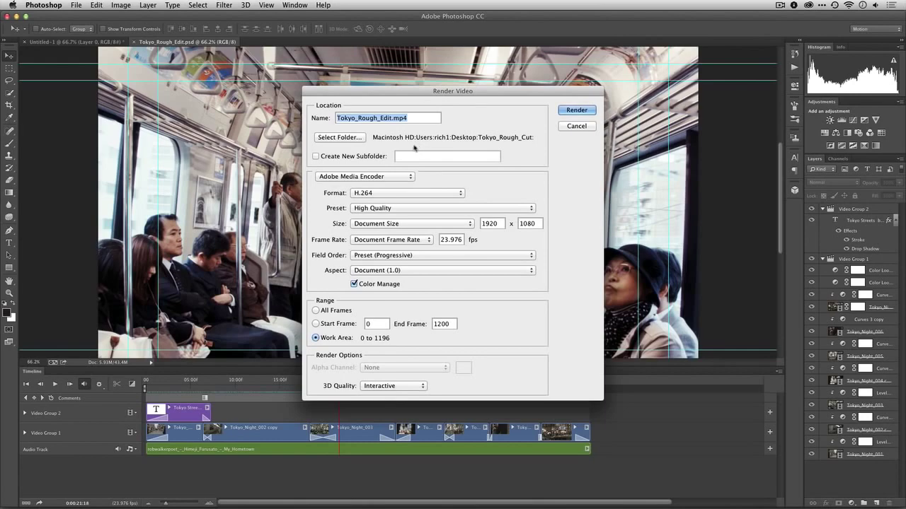
pyautogui.click(365, 157)
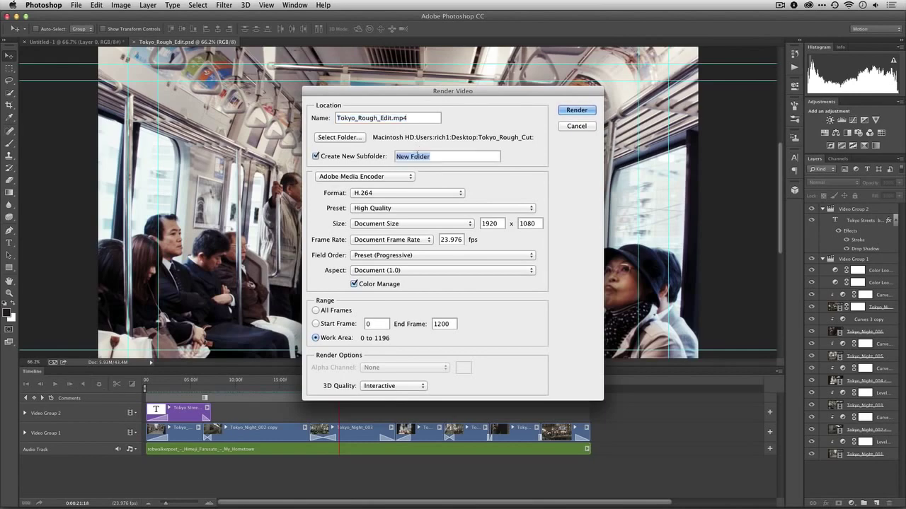
pyautogui.write('Exports')
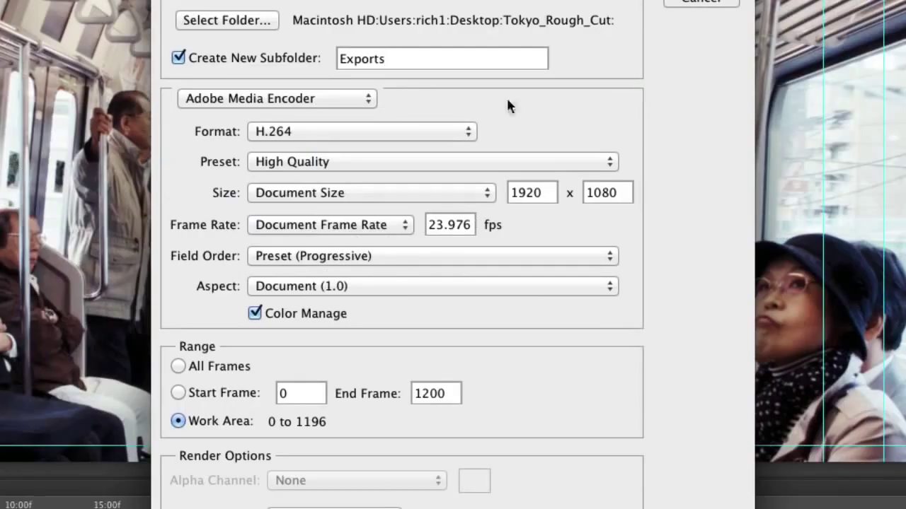
# Under Adobe Media Encoder, try the DPX format, followed by QuickTime with the JPEG 2000 High Quality preset
pyautogui.click(404, 178)
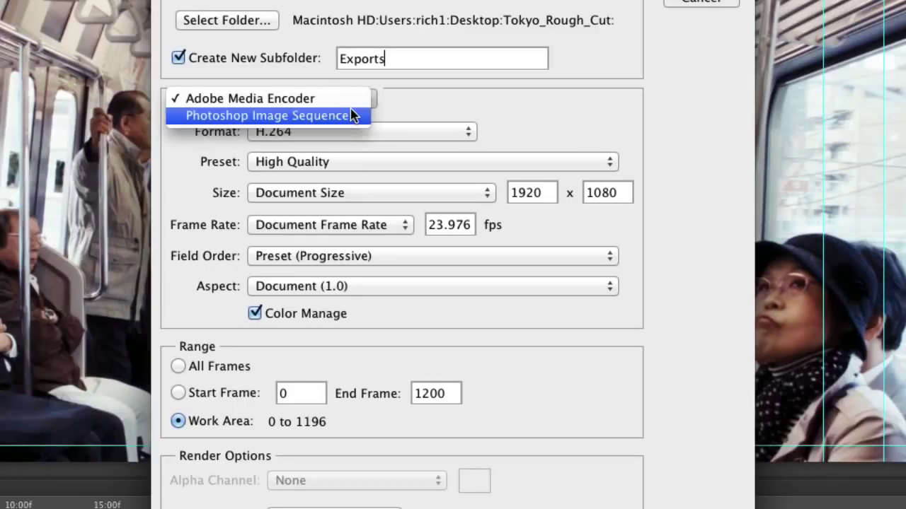
pyautogui.click(346, 99)
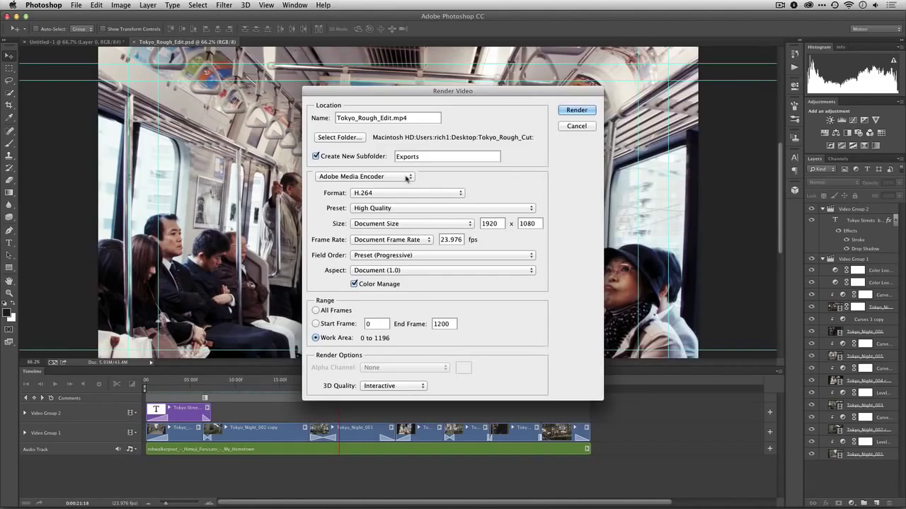
pyautogui.click(461, 193)
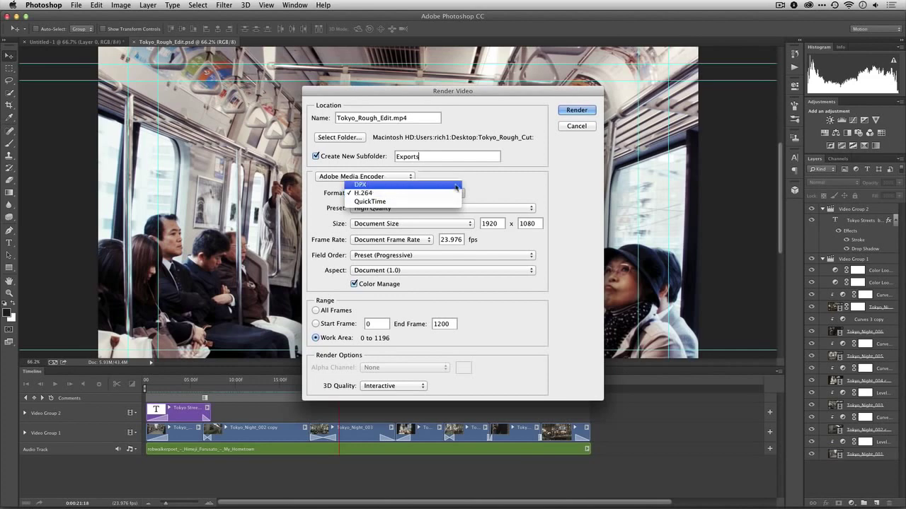
pyautogui.click(456, 185)
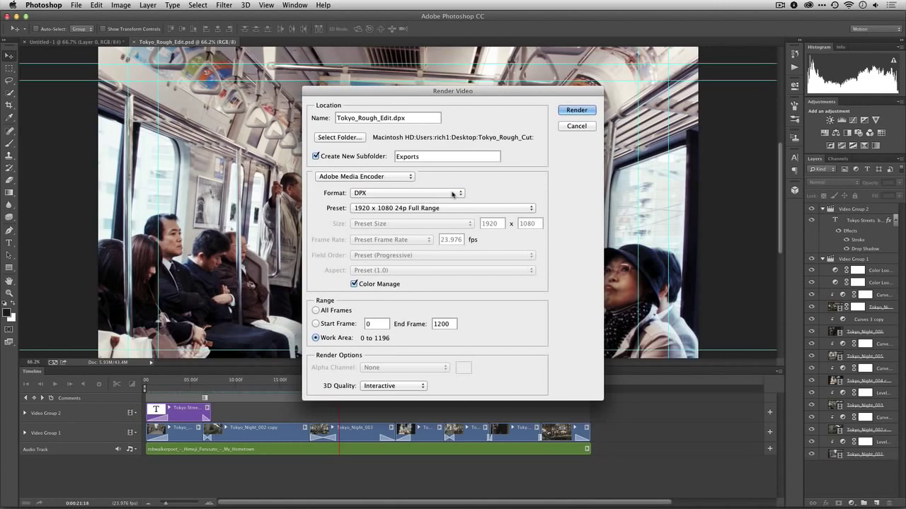
pyautogui.click(453, 193)
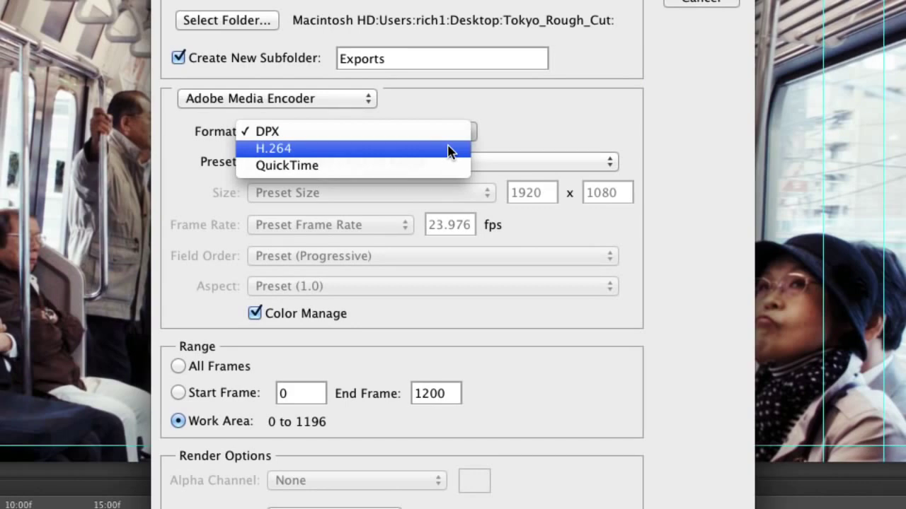
pyautogui.click(442, 164)
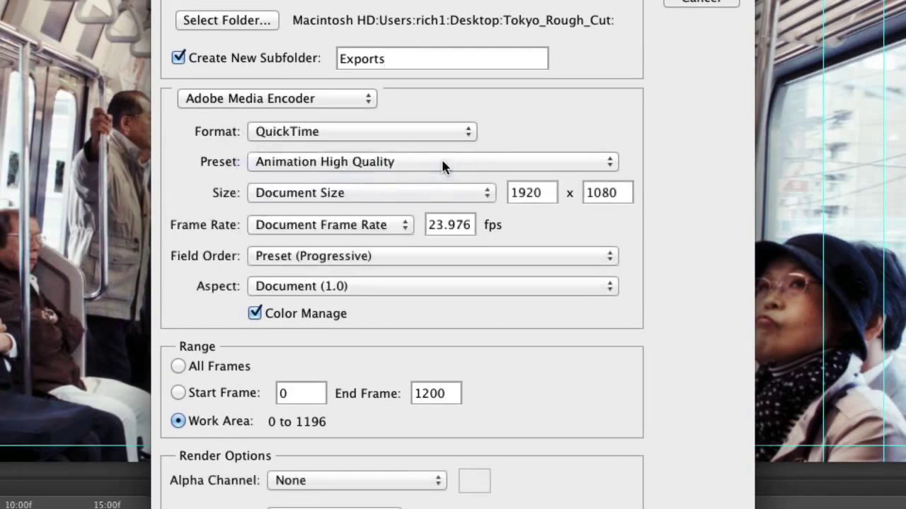
pyautogui.click(442, 162)
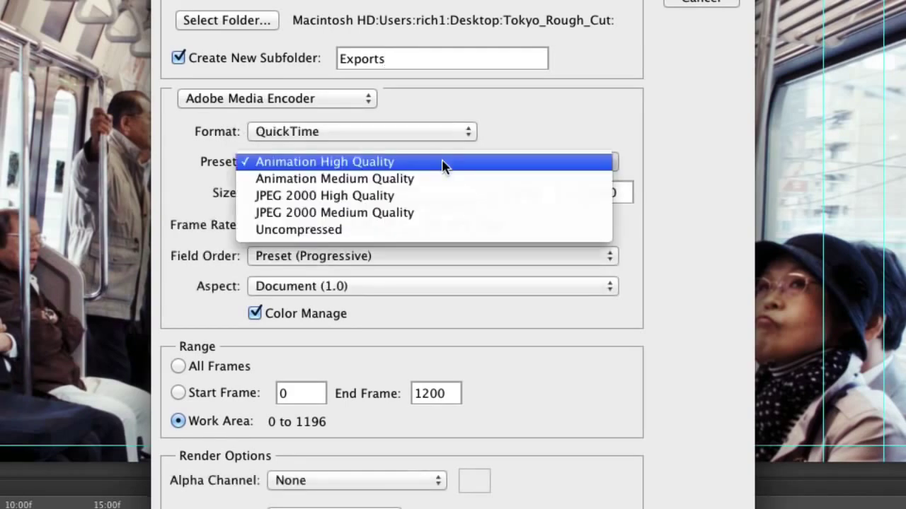
pyautogui.click(456, 205)
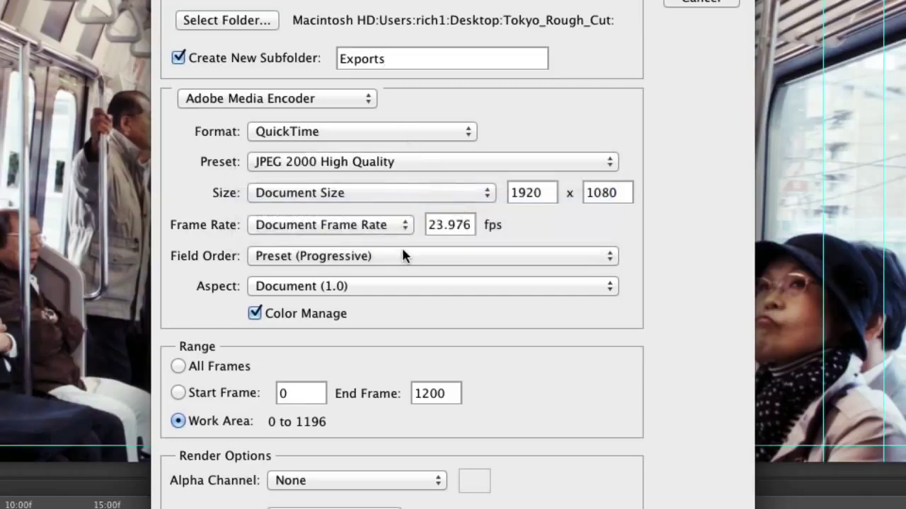
# Set the render format to H.264 with the Vimeo HD 1080p 29.97 preset
pyautogui.click(377, 135)
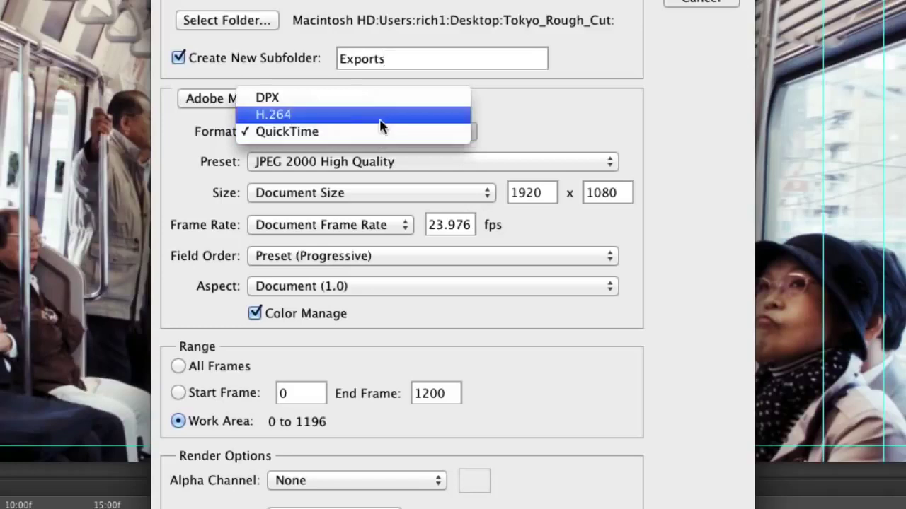
pyautogui.click(378, 115)
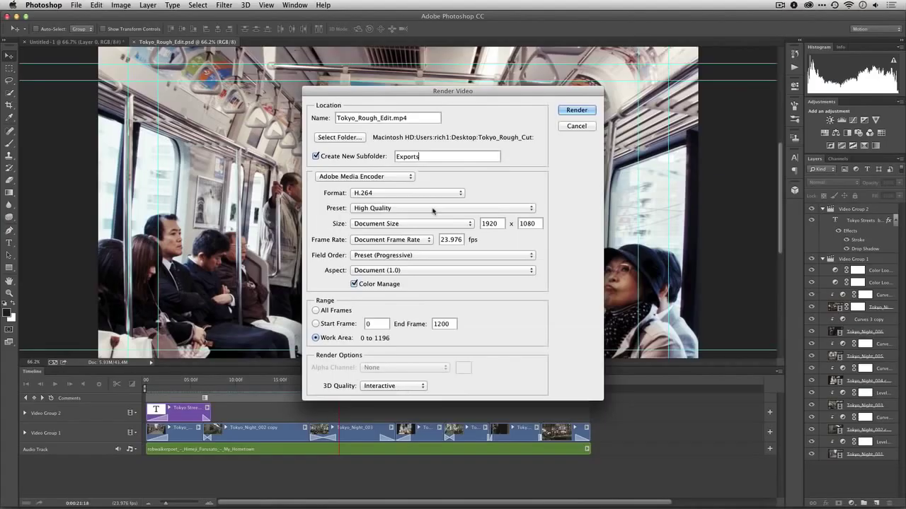
pyautogui.click(414, 162)
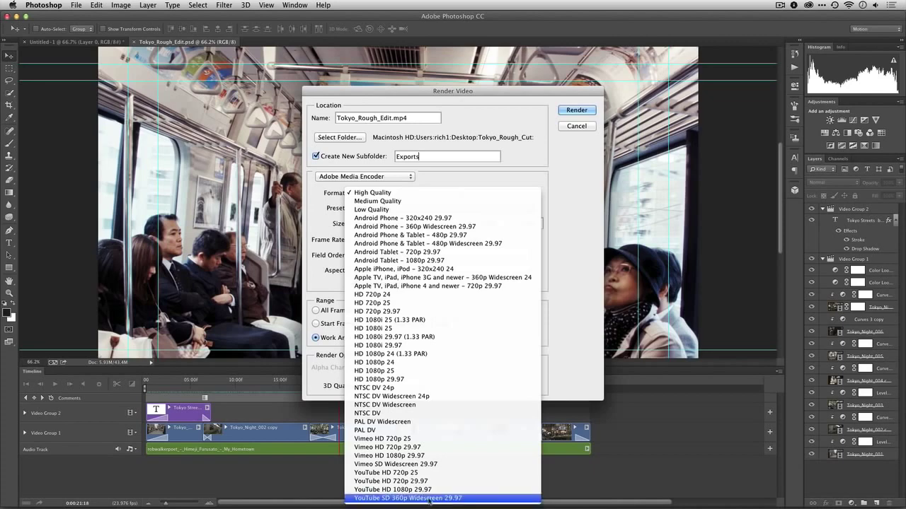
pyautogui.click(452, 457)
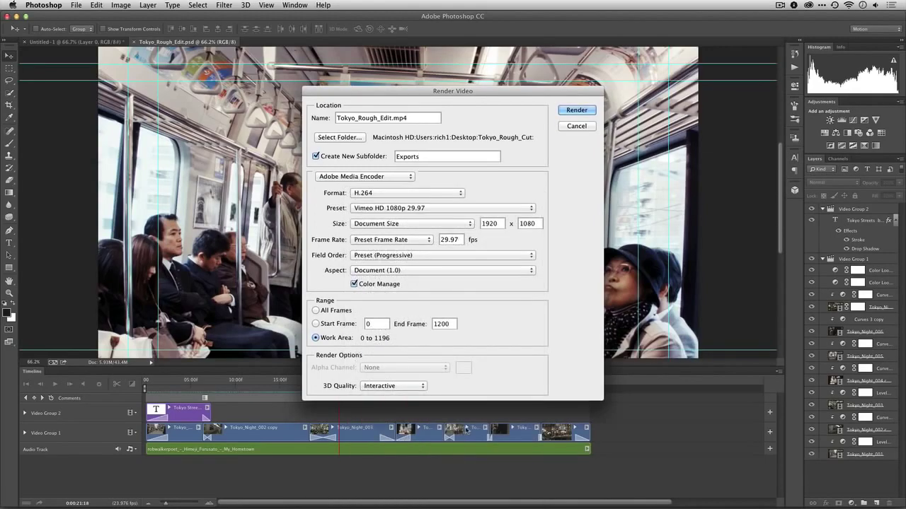
# Keep the render size at Document Size and set the frame rate to Document Frame Rate
pyautogui.click(395, 224)
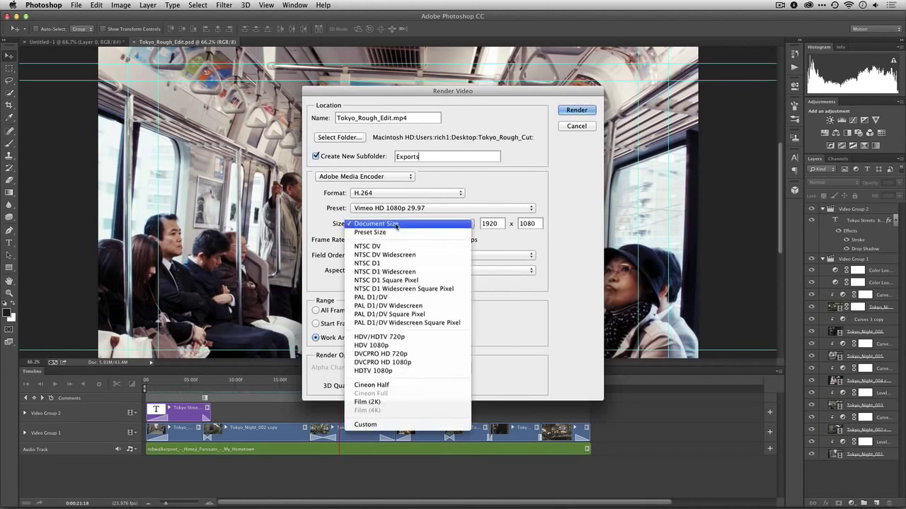
pyautogui.click(396, 224)
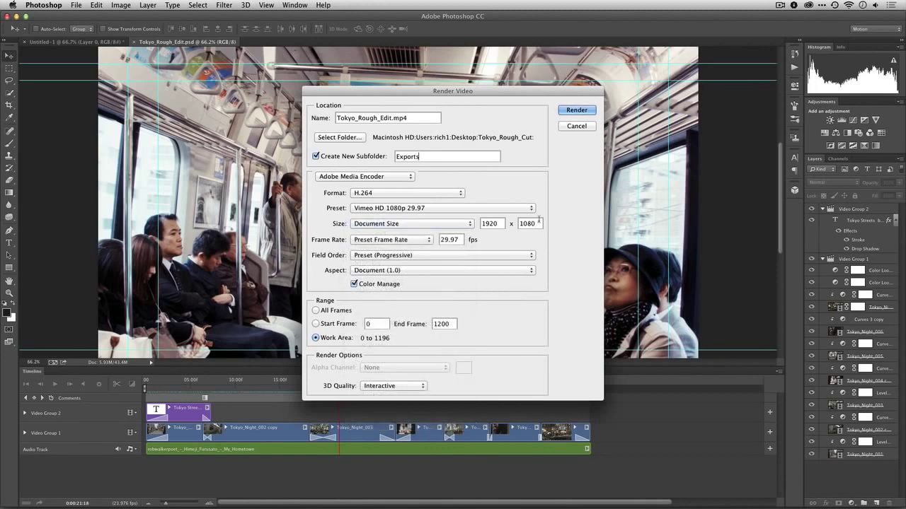
pyautogui.click(416, 241)
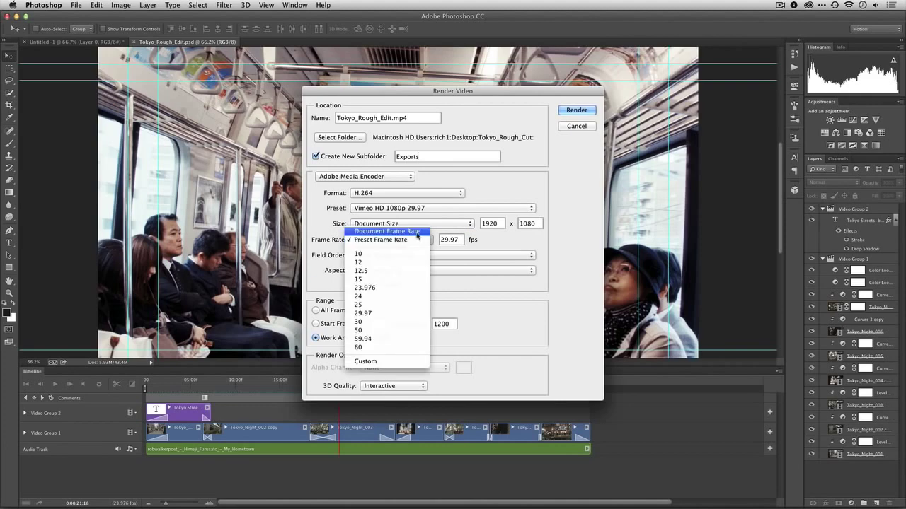
pyautogui.click(417, 233)
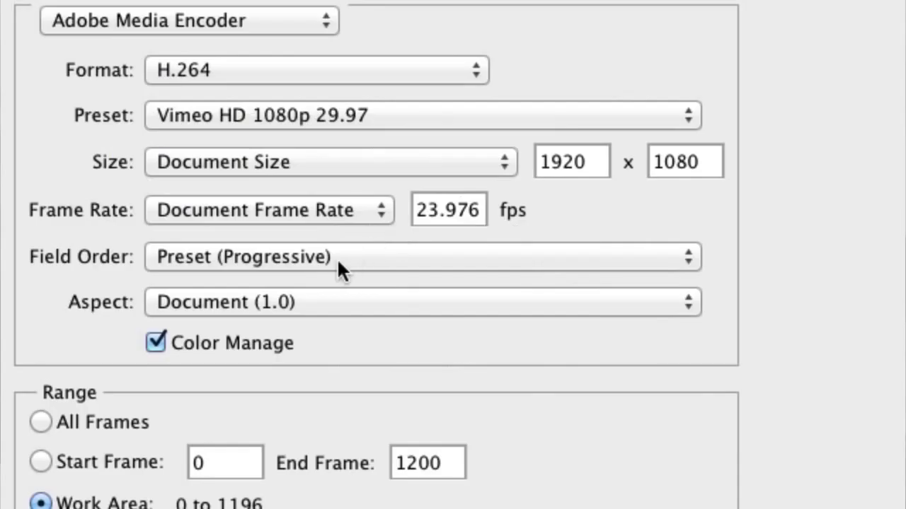
# Set the field order to Progressive and keep the aspect at Document (1.0)
pyautogui.click(413, 255)
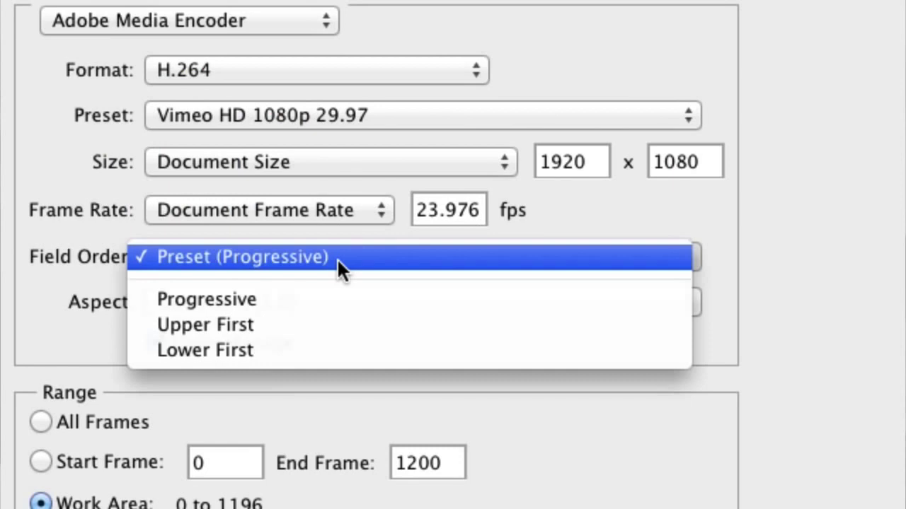
pyautogui.click(335, 298)
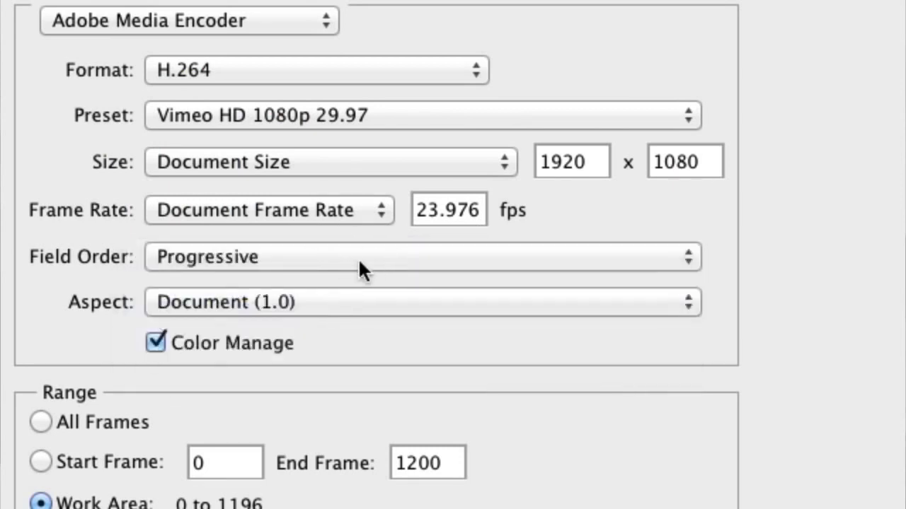
pyautogui.click(358, 259)
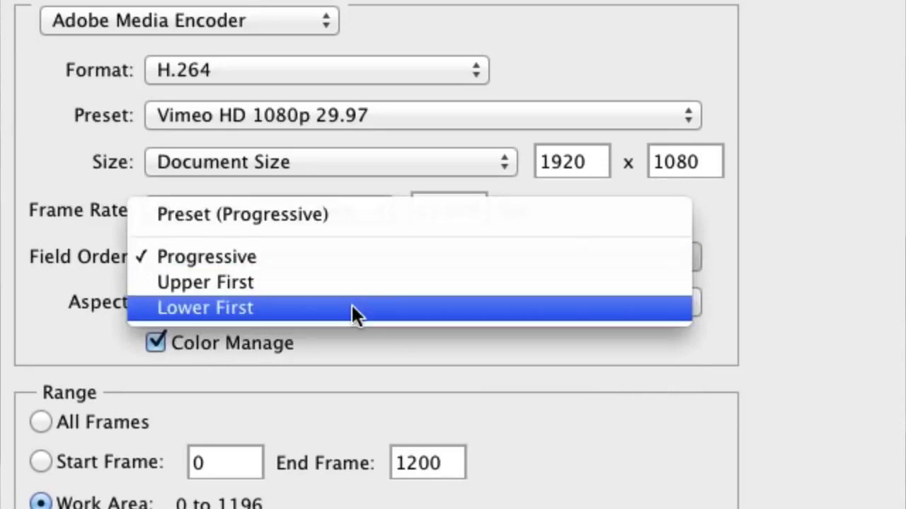
pyautogui.click(358, 255)
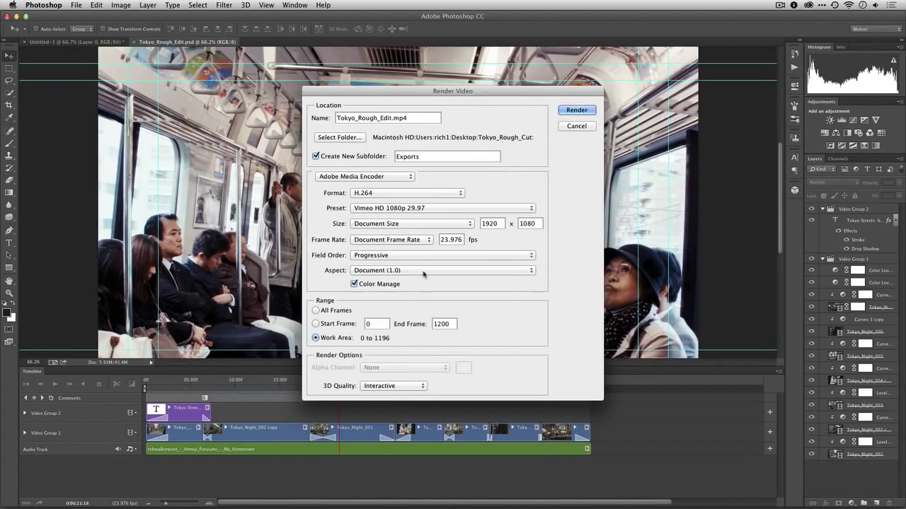
pyautogui.click(366, 304)
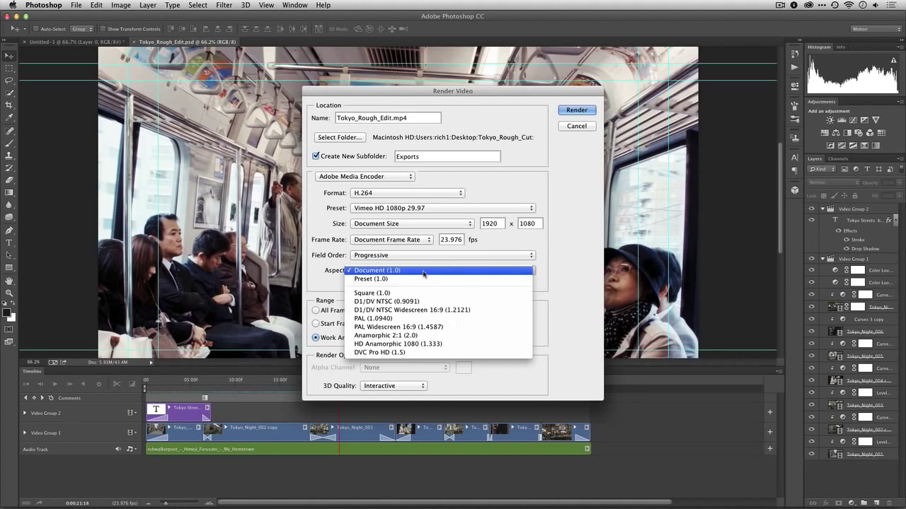
pyautogui.click(423, 273)
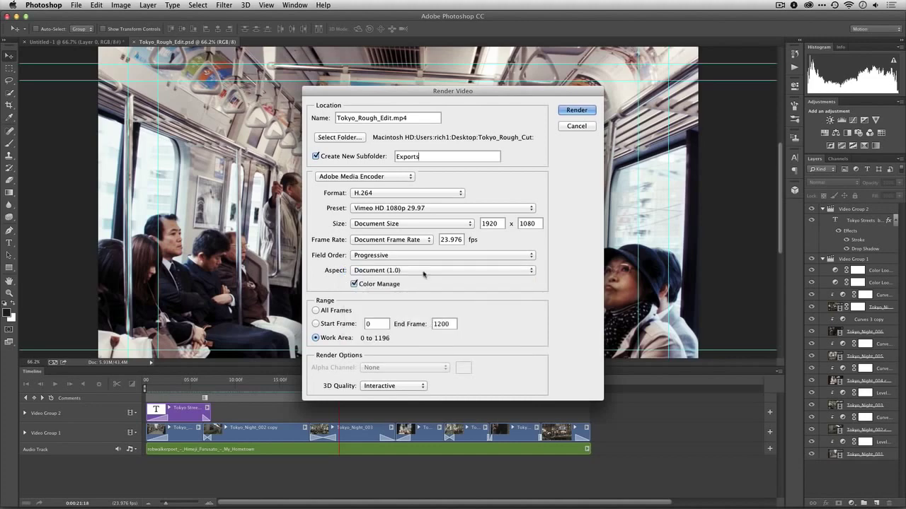
# Turn off Color Manage and render the work area of the video
pyautogui.click(380, 284)
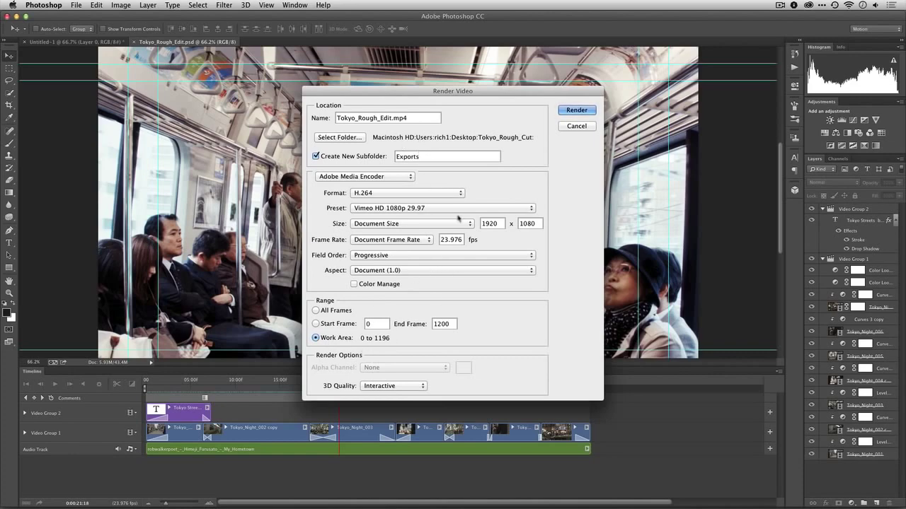
pyautogui.click(563, 111)
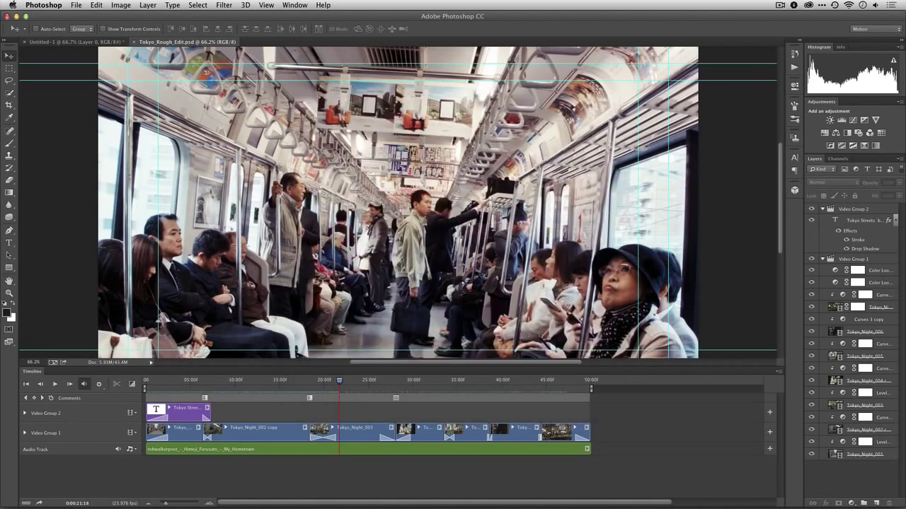